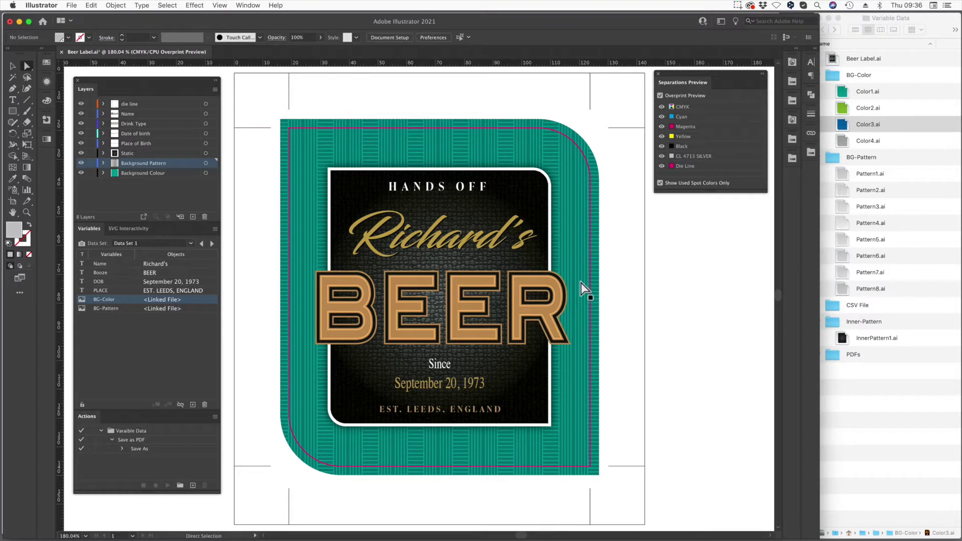
- Preview only the spot silver and die line plates, and retype the name Richard as Mark
click(662, 107)
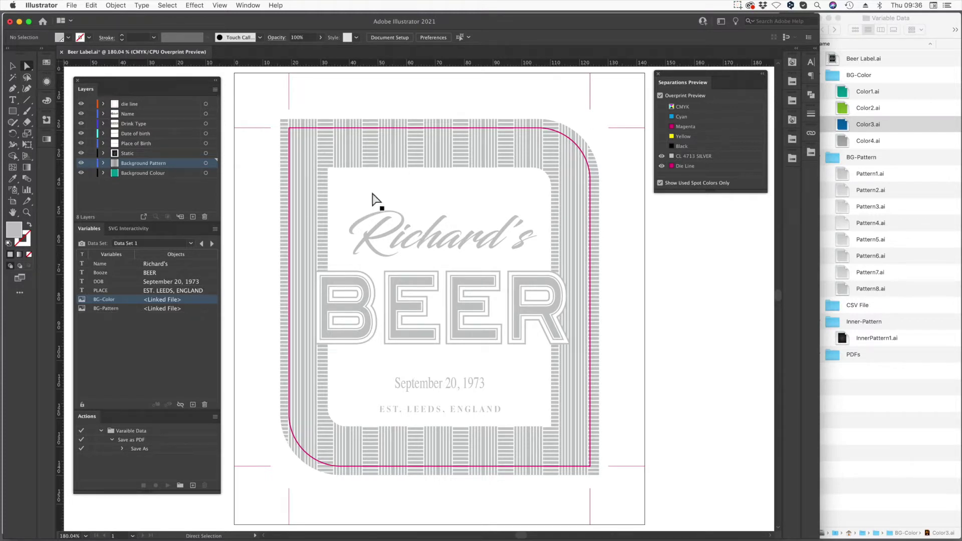
click(469, 255)
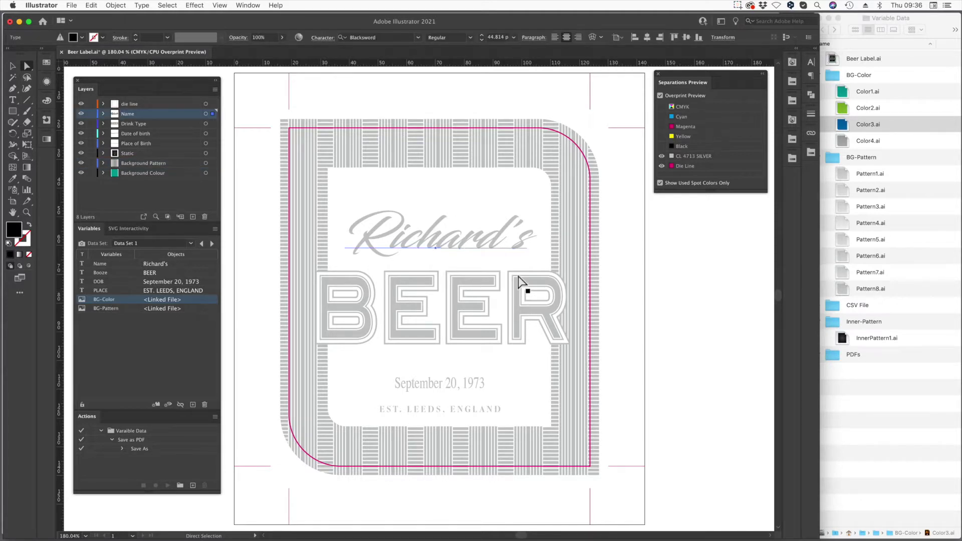
double_click(490, 249)
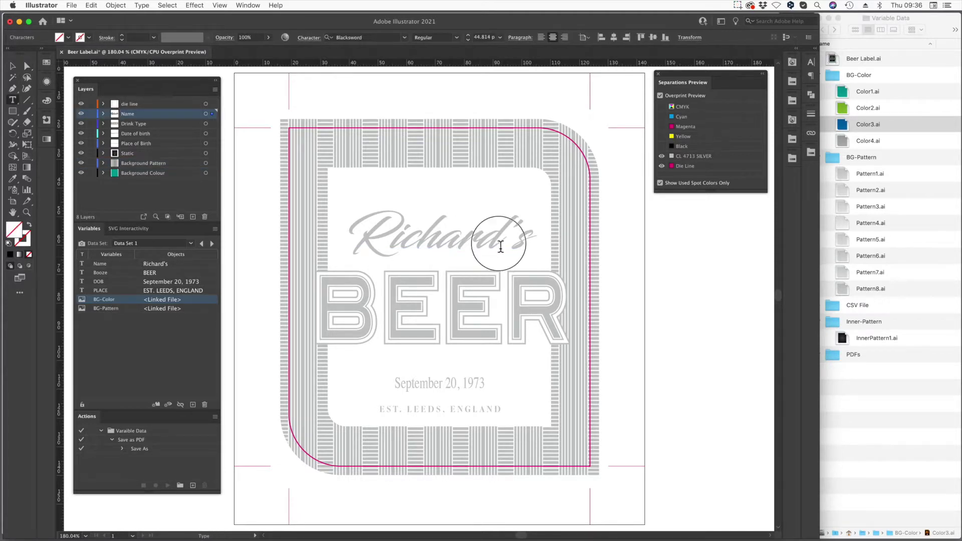
drag(502, 246, 322, 247)
text(Mark)
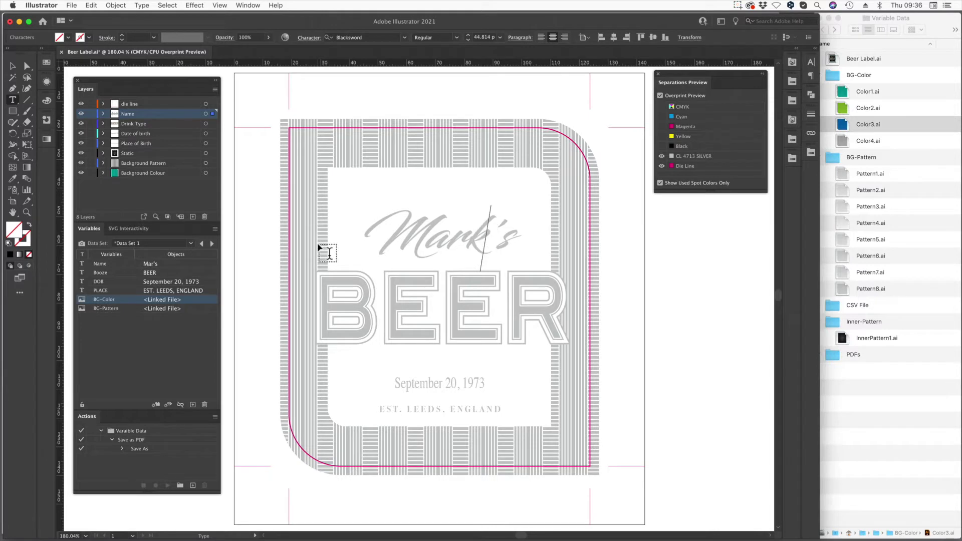
key(super)
- Undo the name back to Richard's and turn the CMYK plates back on in Separations Preview
key(super+z)
click(27, 66)
click(758, 313)
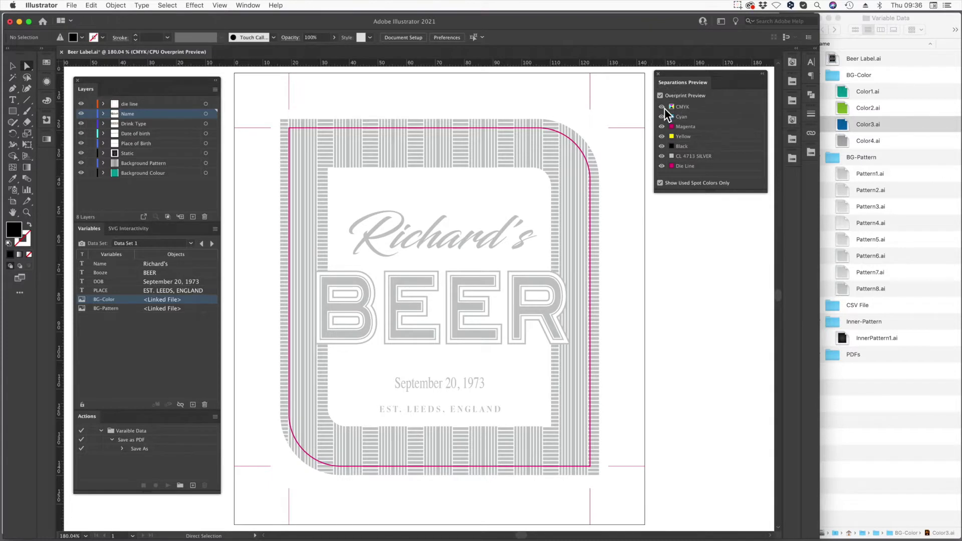
click(665, 107)
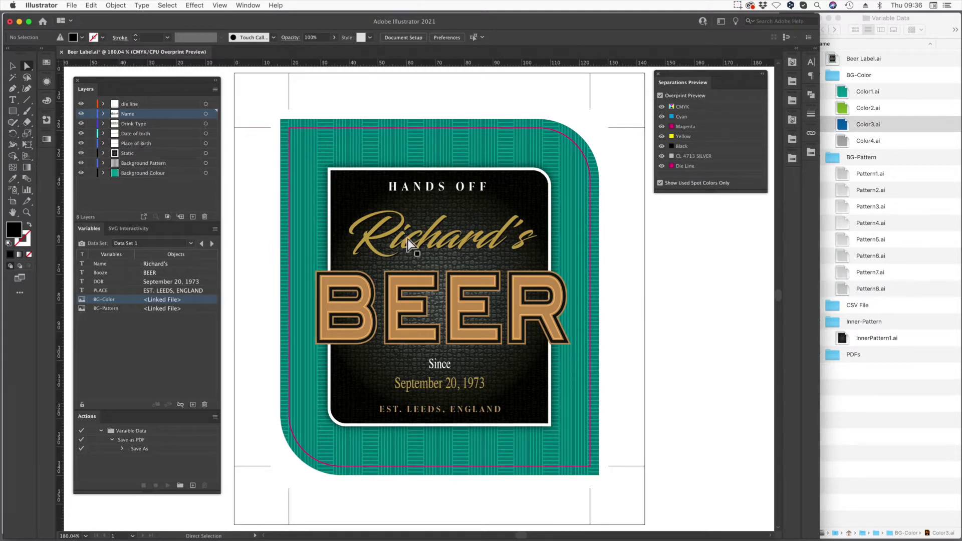
- Hide every layer except Background Colour to isolate the teal background shape
click(85, 171)
drag(86, 172, 85, 111)
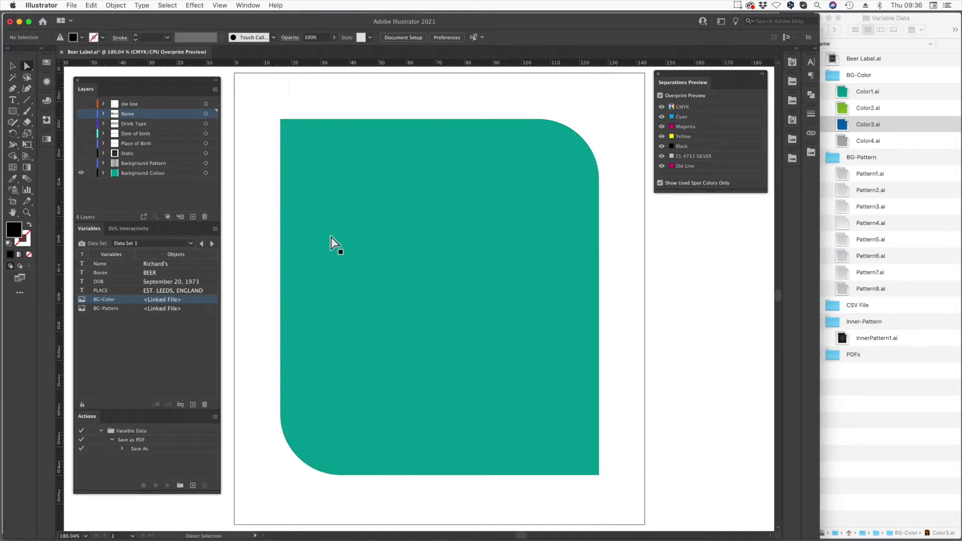
click(377, 234)
click(690, 344)
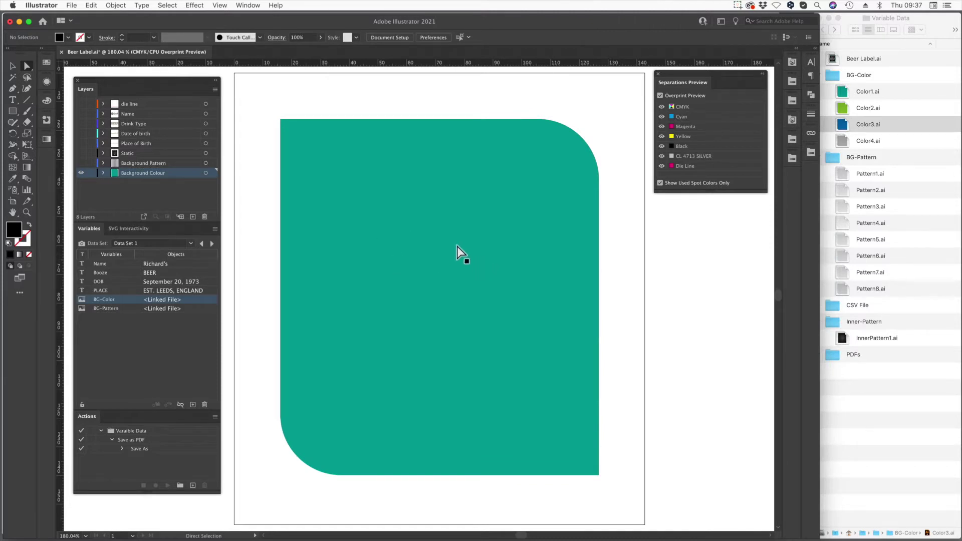
- Inspect the Background Pattern and Static layers, then show Background Colour, Background Pattern and Static together
click(81, 163)
click(82, 173)
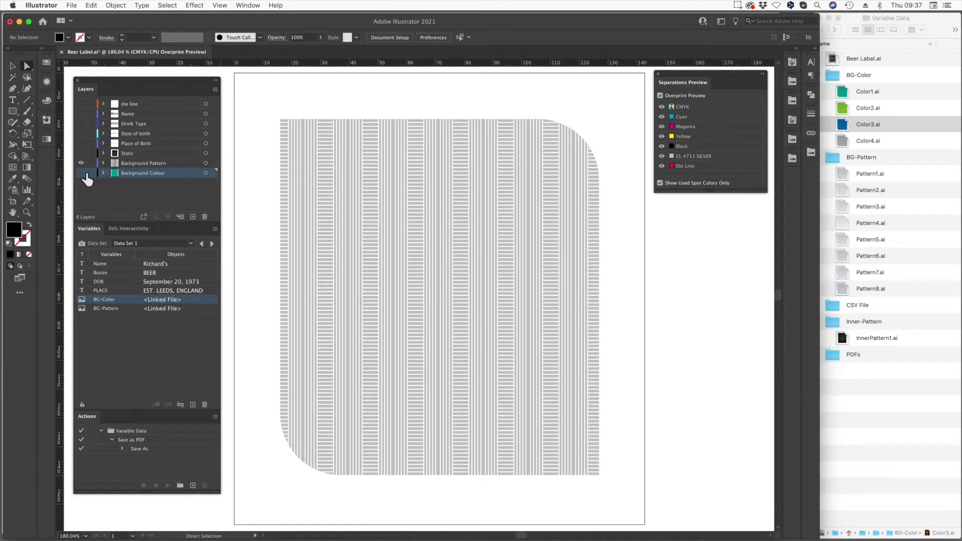
click(81, 164)
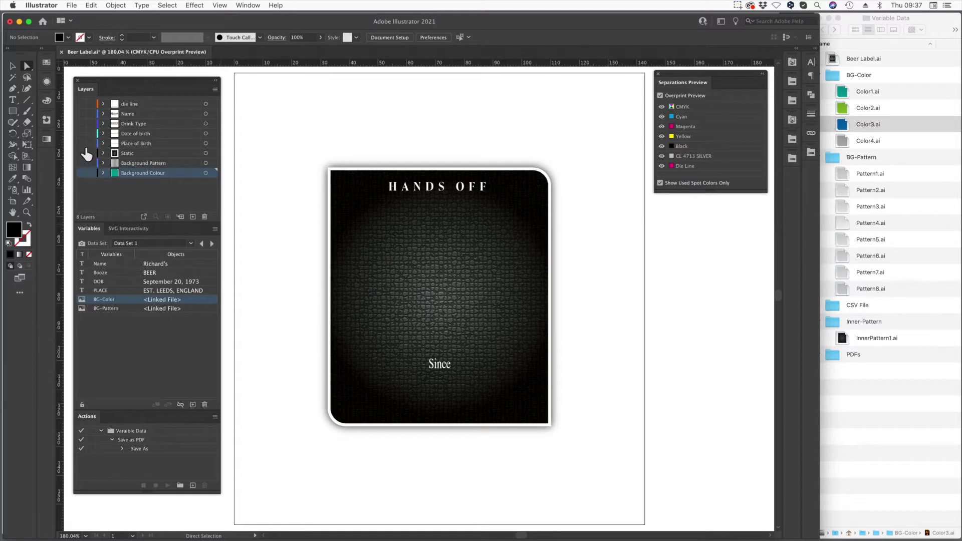
click(81, 153)
drag(81, 173, 86, 151)
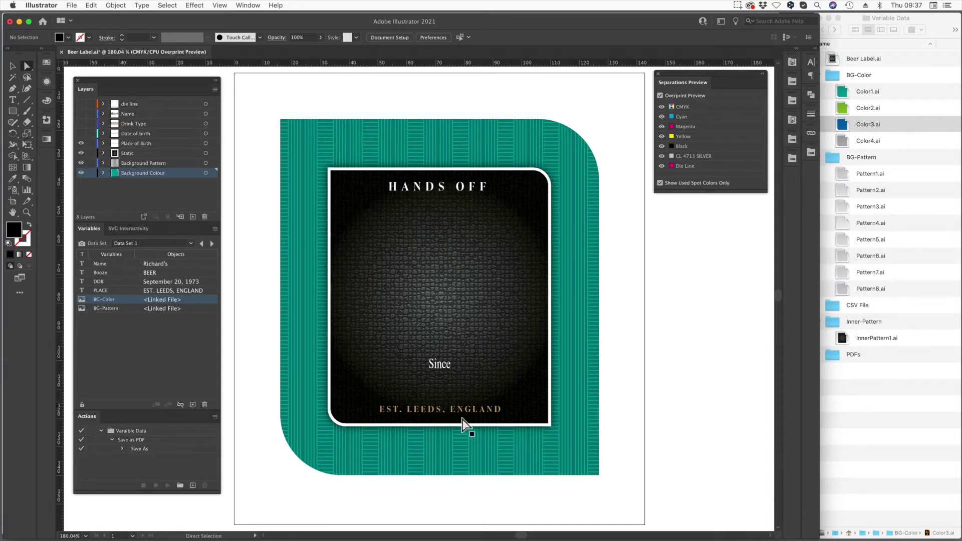
- Show the Date of birth, Drink Type, Name and die line layers
click(82, 134)
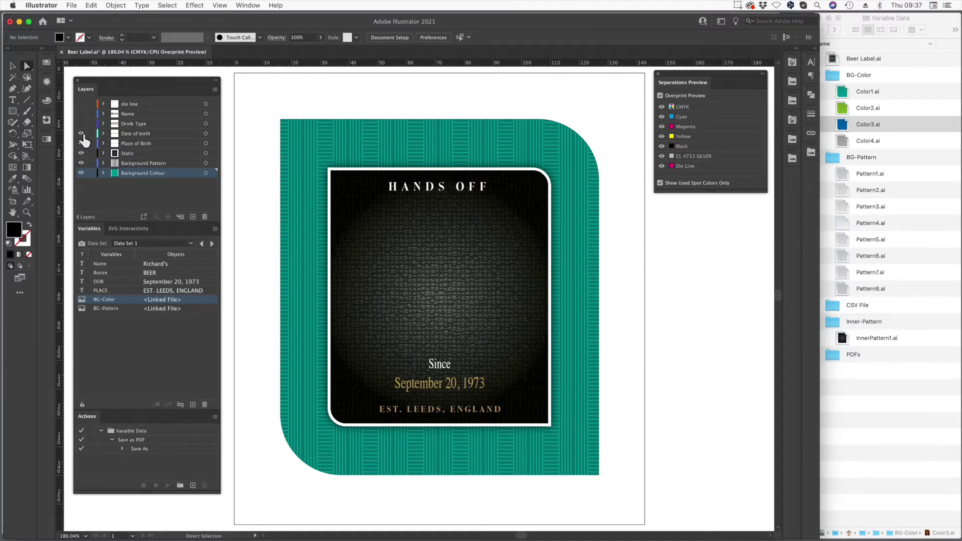
click(81, 124)
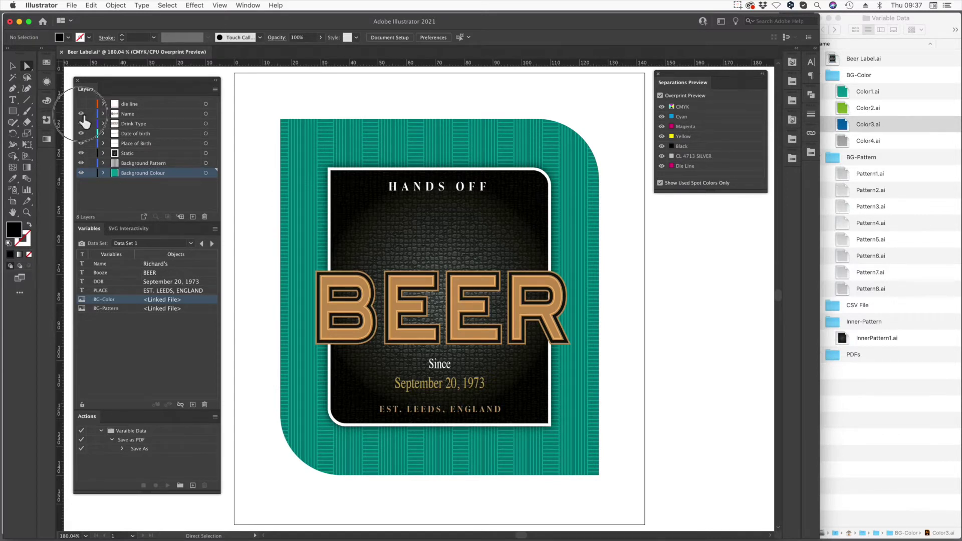
click(81, 114)
click(81, 104)
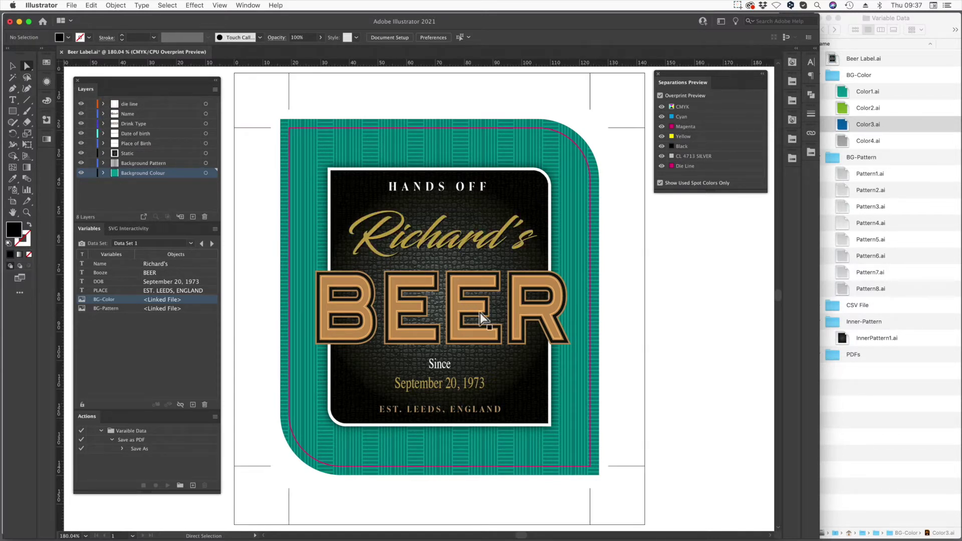
click(526, 328)
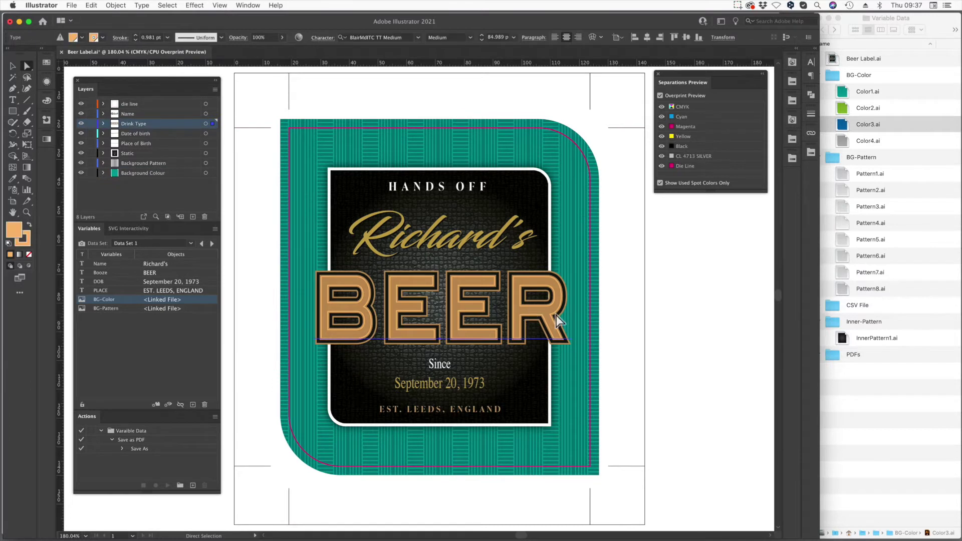
key(z)
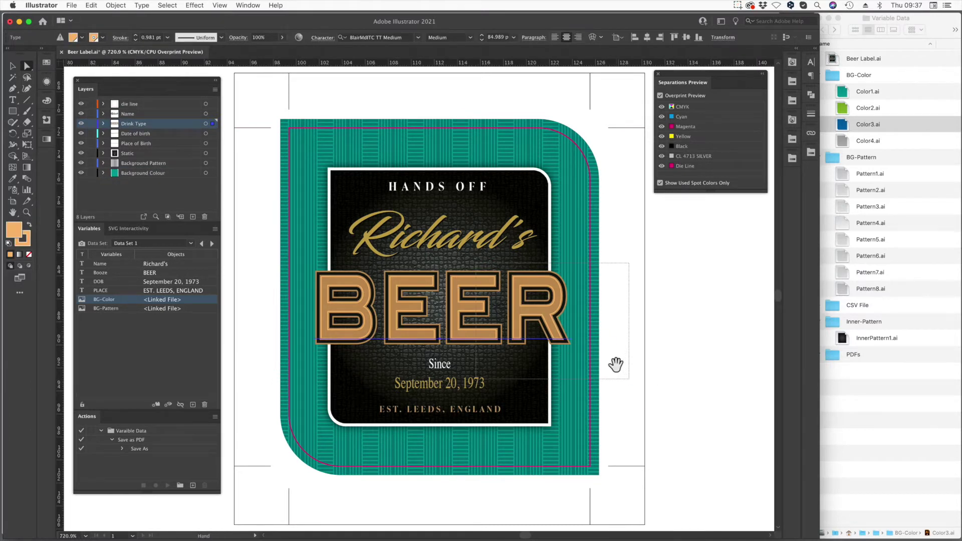
drag(615, 365, 289, 316)
key(a)
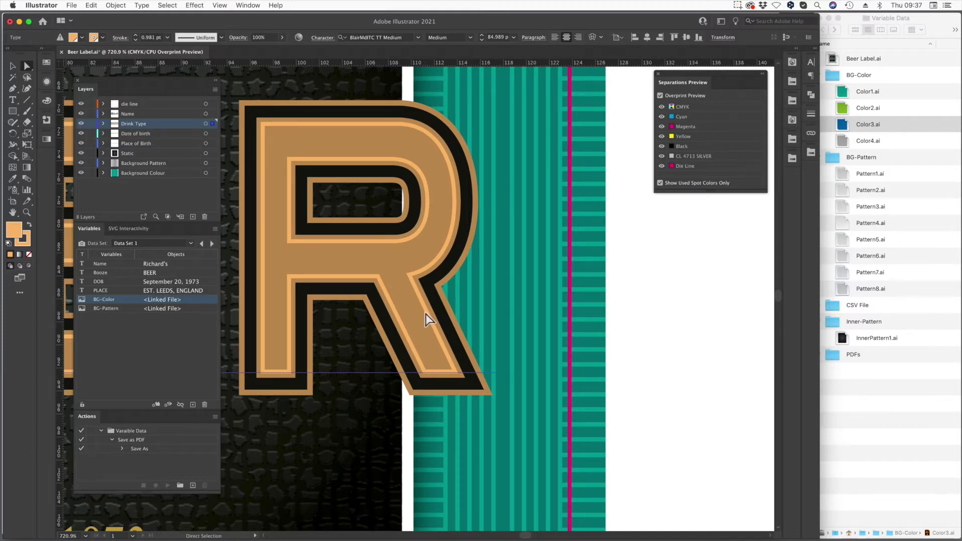
key(super+0)
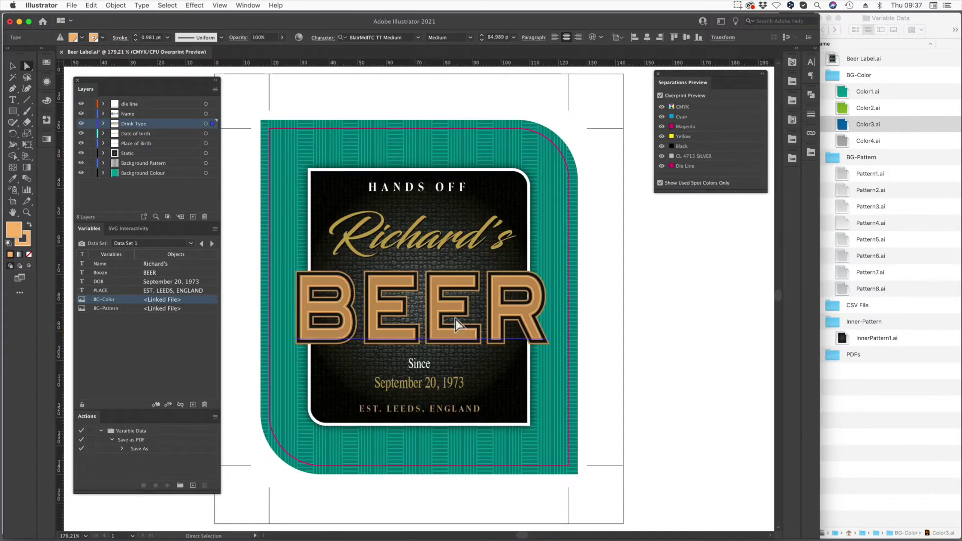
click(638, 340)
drag(546, 315, 558, 312)
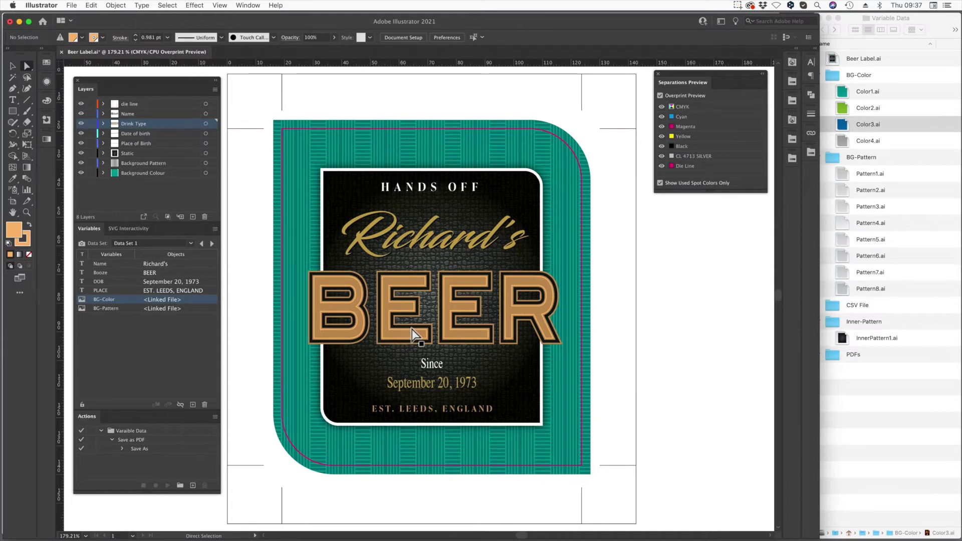
scroll(423, 327, left, 2)
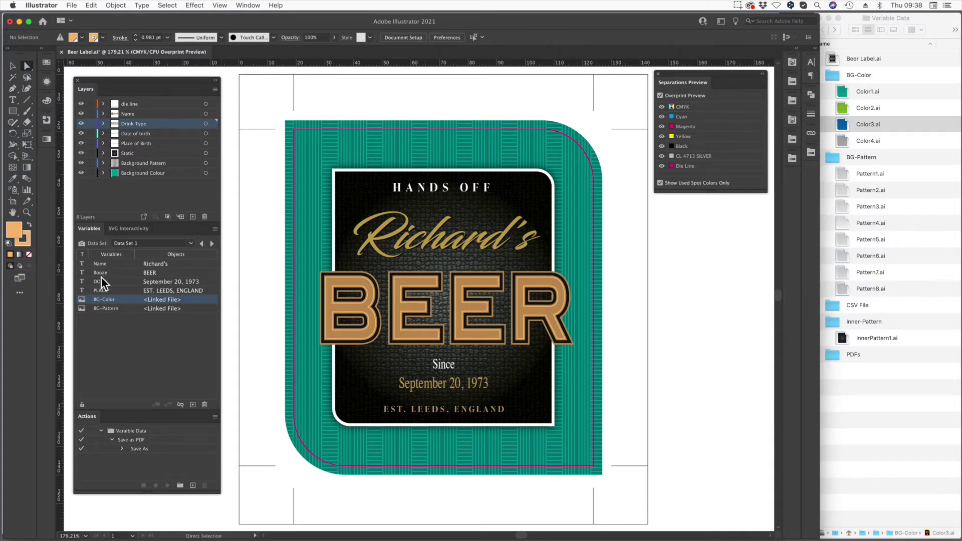
click(212, 244)
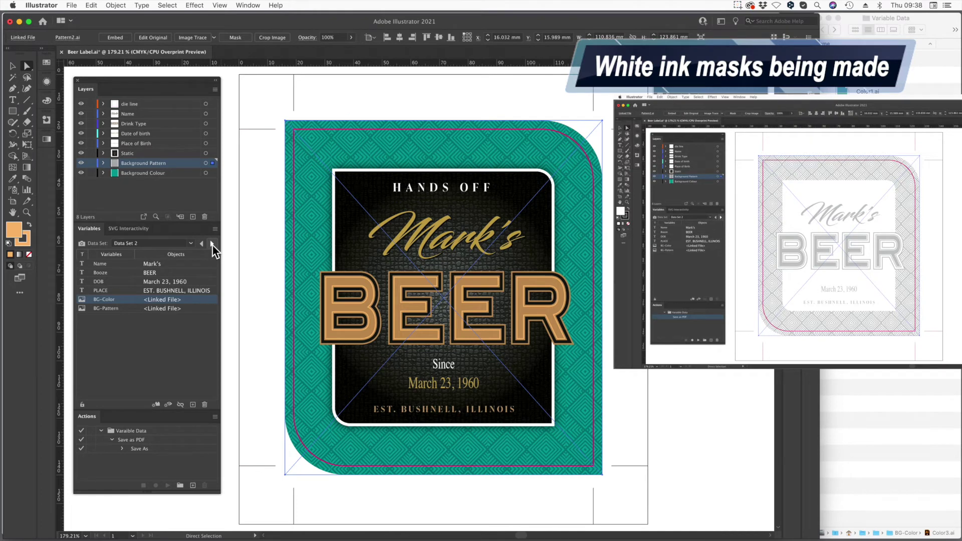
- Advance the label from Data Set 3 to Data Set 8, Emily's WINE from Boulder, Colorado
click(212, 244)
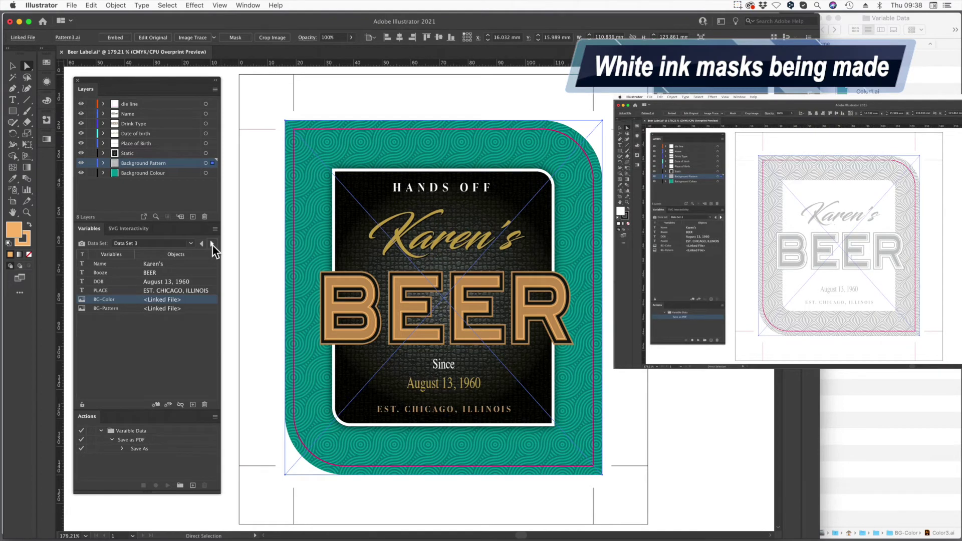
click(212, 244)
click(212, 244)
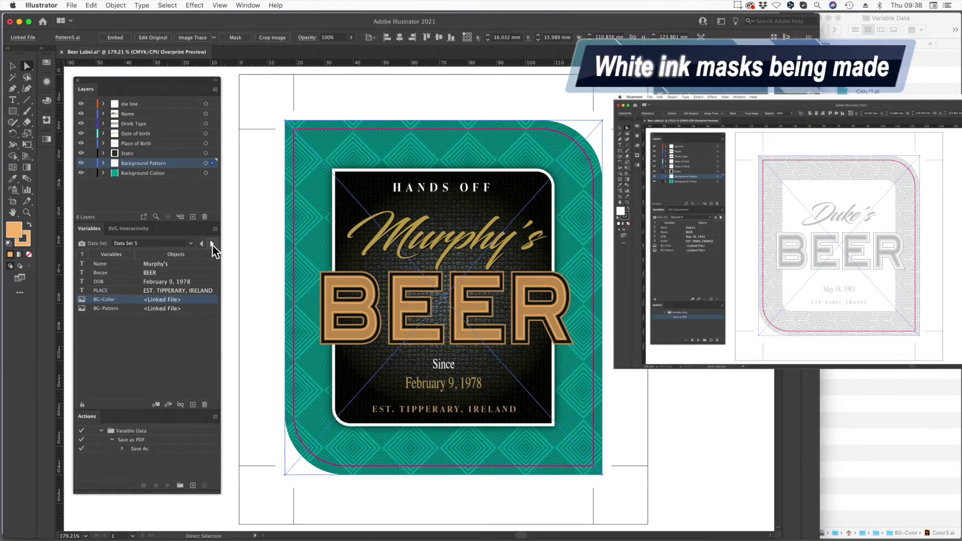
click(212, 244)
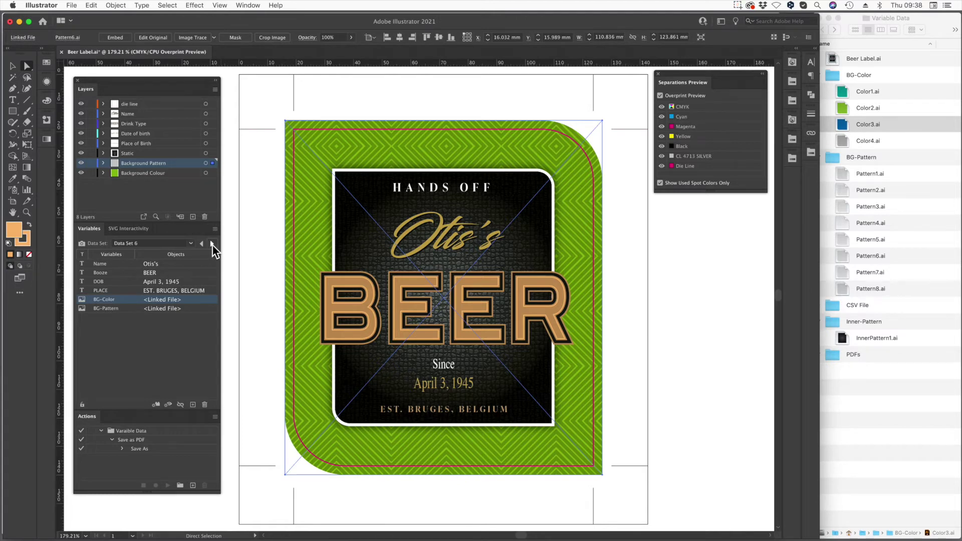
click(212, 244)
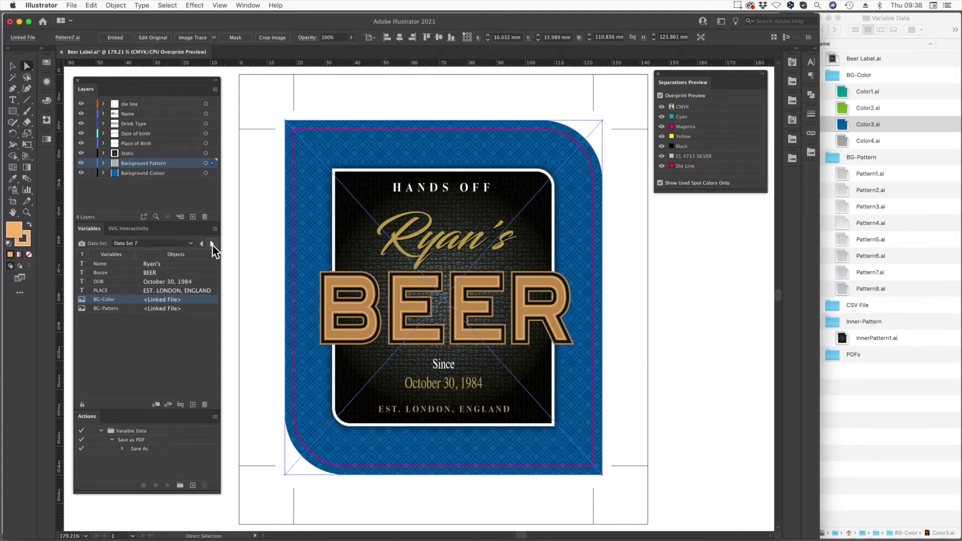
click(212, 244)
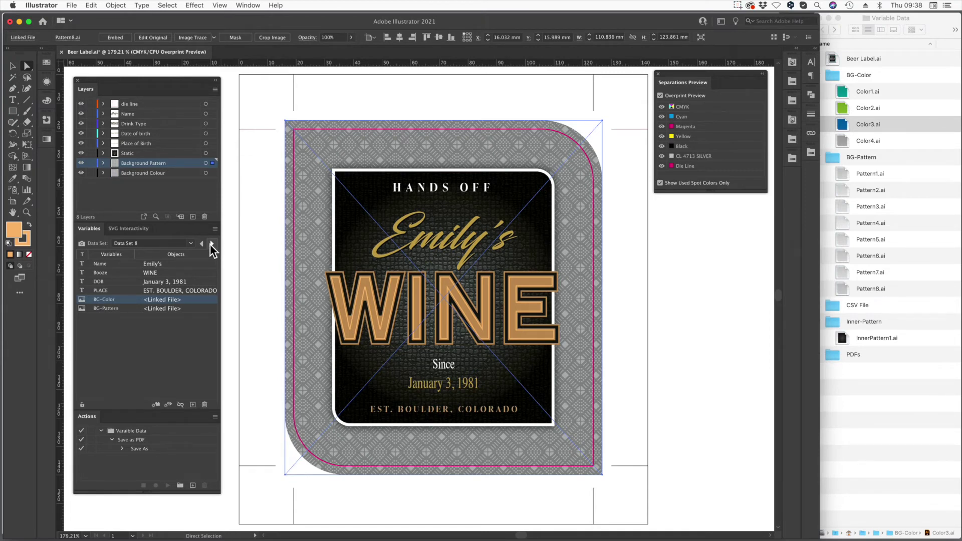
click(139, 451)
- Batch-run the Save as PDF action with Data Sets as the source
click(216, 418)
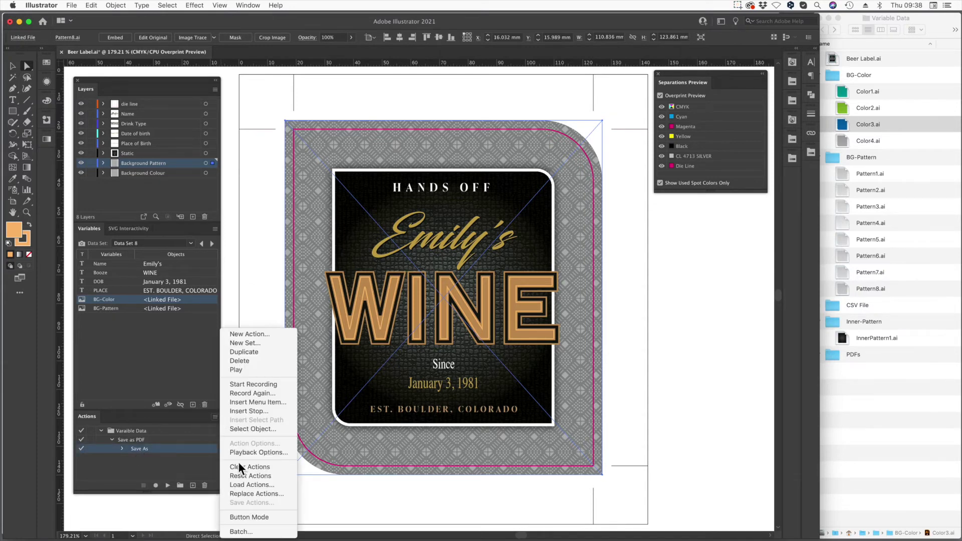
click(238, 530)
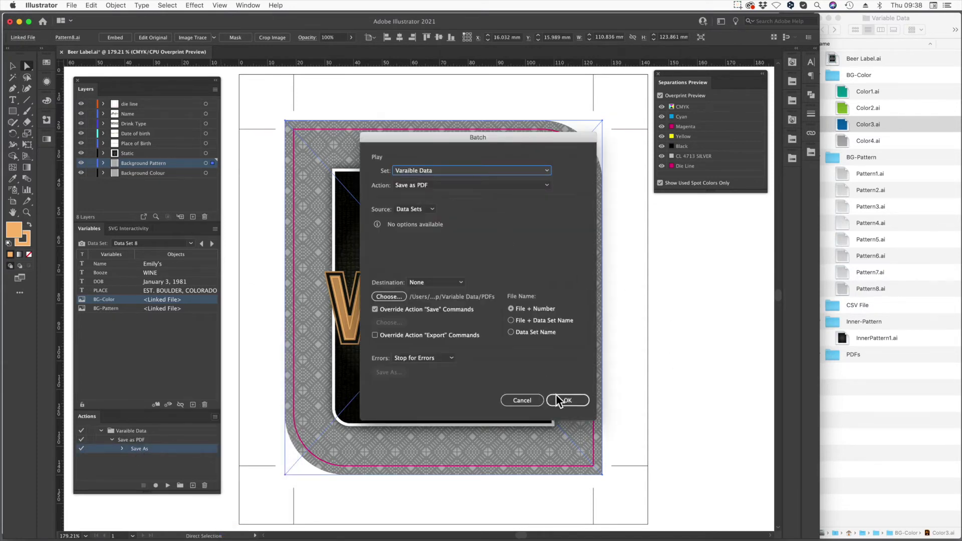
click(567, 400)
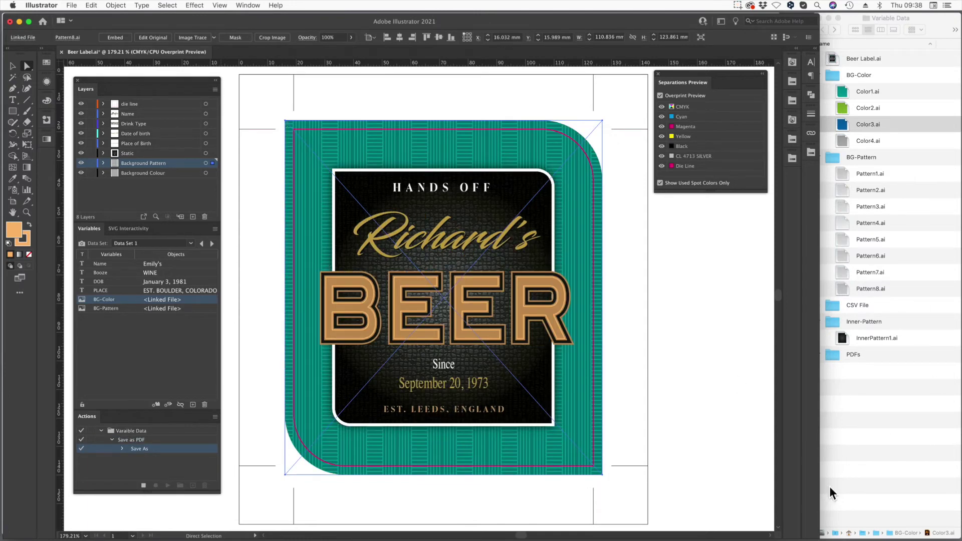